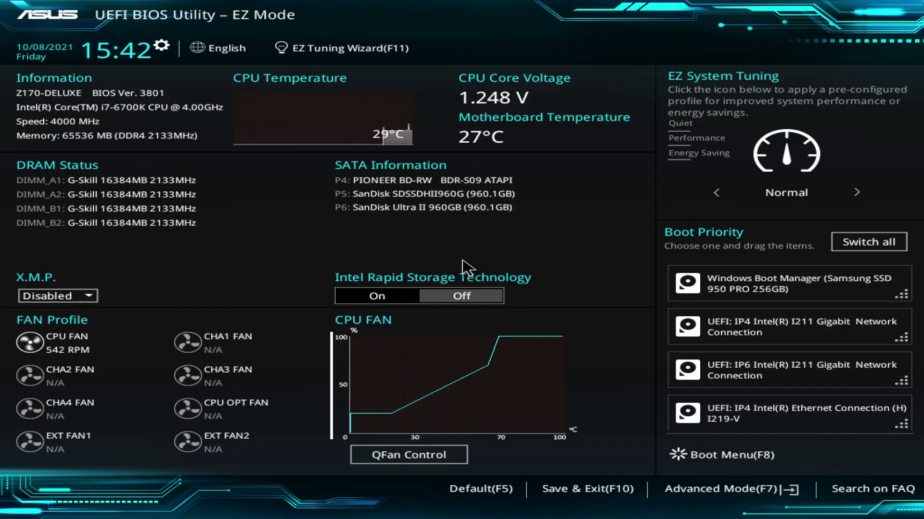
- Switch the ASUS UEFI BIOS to Advanced Mode to review the firmware settings
key(F7)
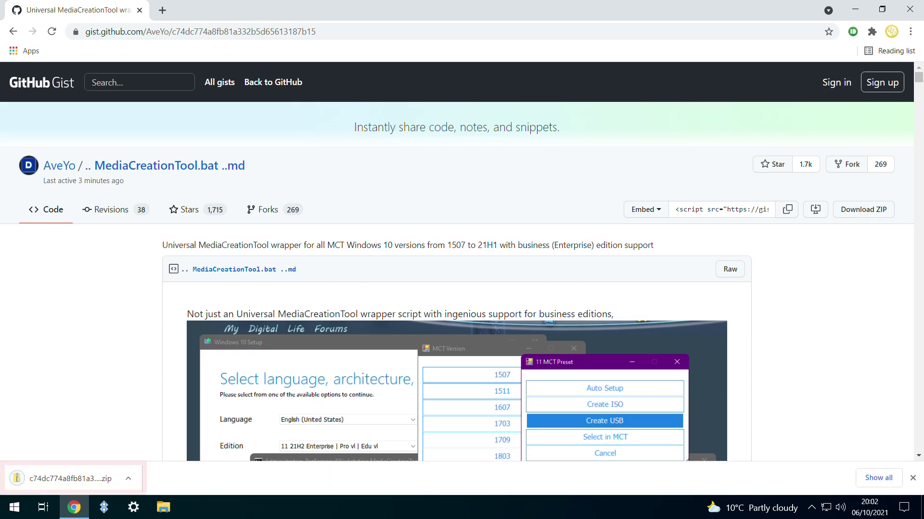
- Show the downloaded MediaCreationTool.bat gist ZIP in the Downloads folder
click(128, 479)
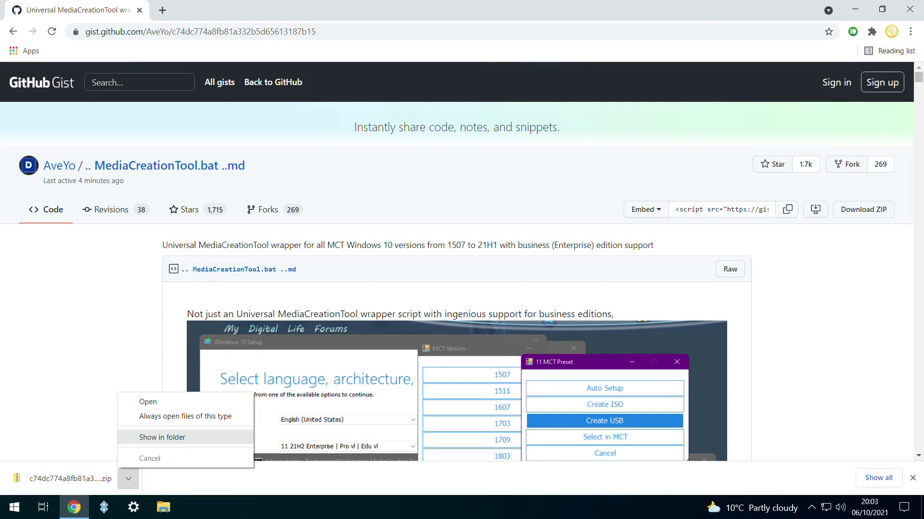
click(162, 437)
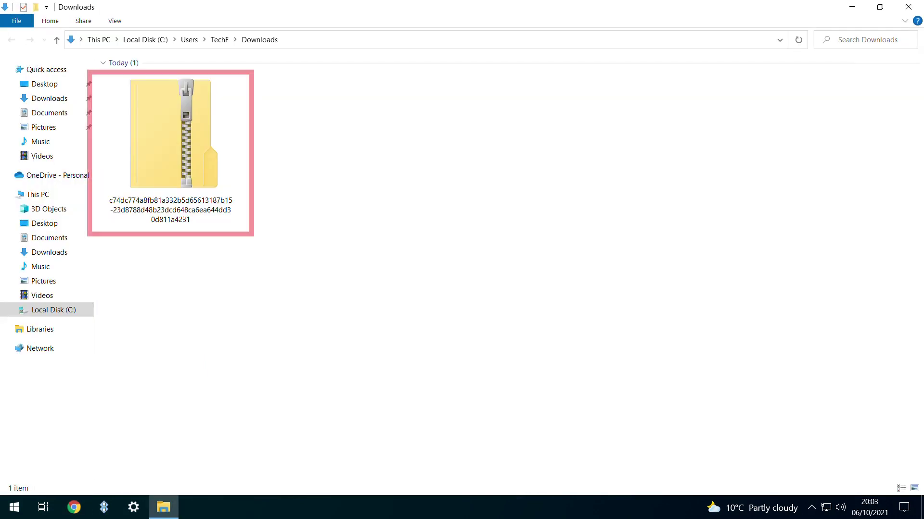
- Extract the gist ZIP and open the folder holding MediaCreationTool and both Skip_TPM scripts
right_click(222, 127)
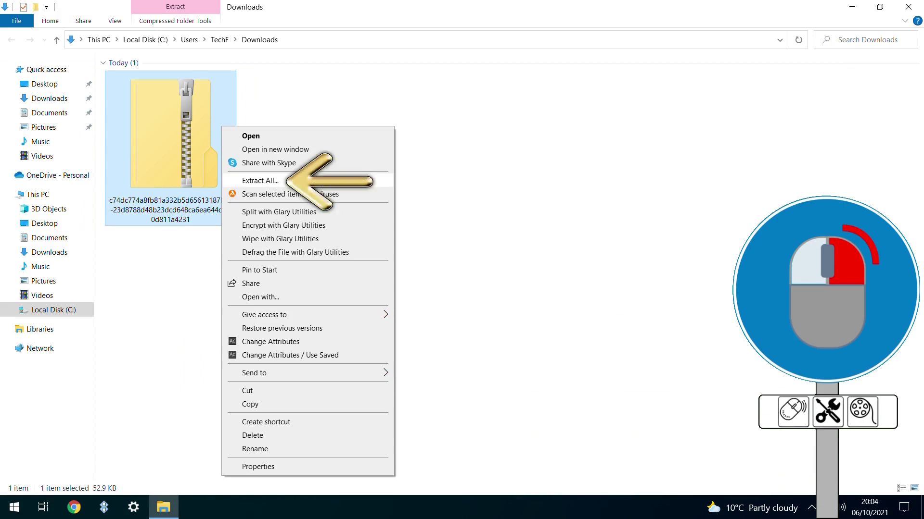
click(260, 181)
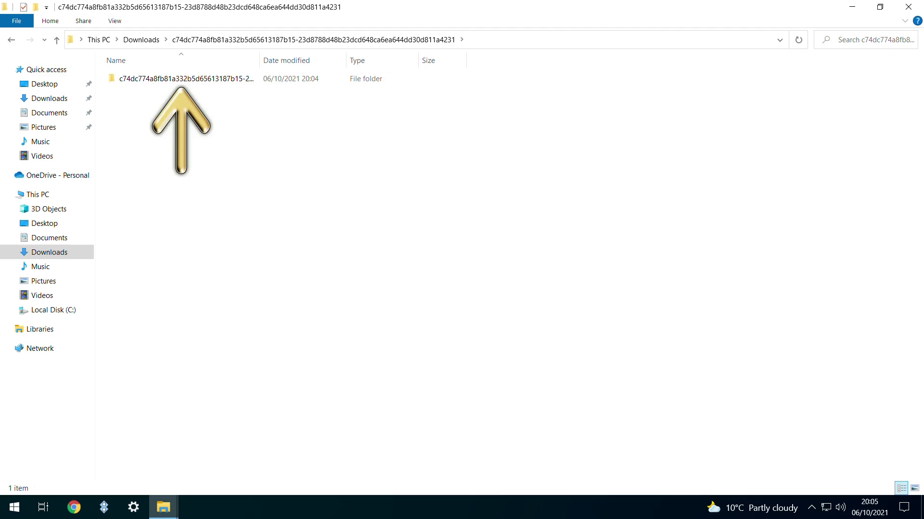
key(Return)
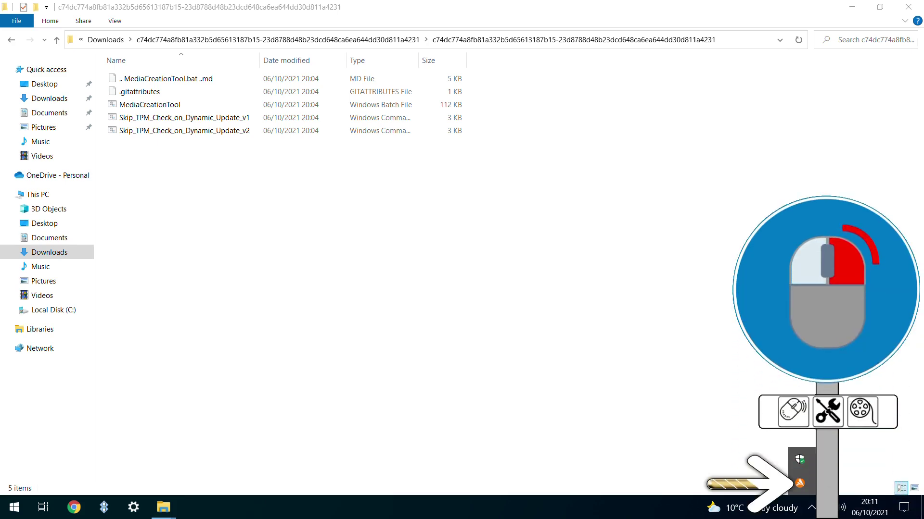
- Disable all Avast shields for 1 hour from the tray icon's shields control
right_click(800, 483)
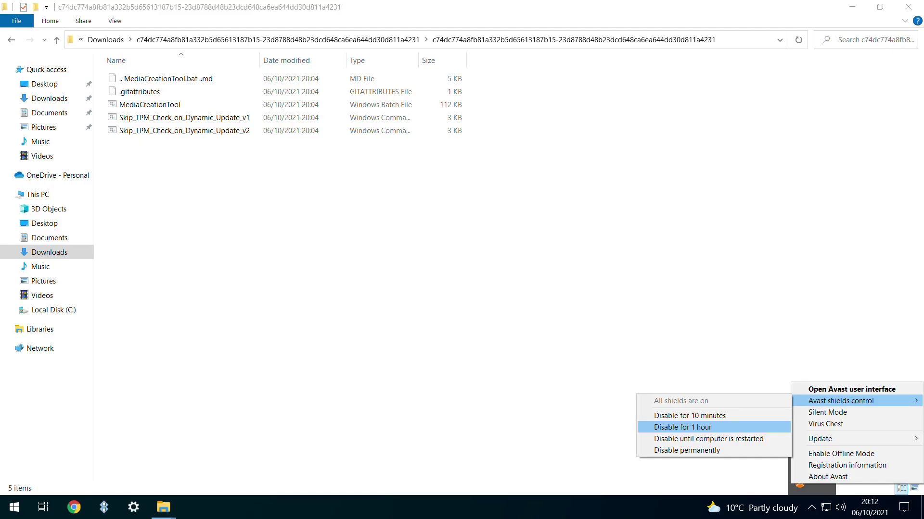
key(Return)
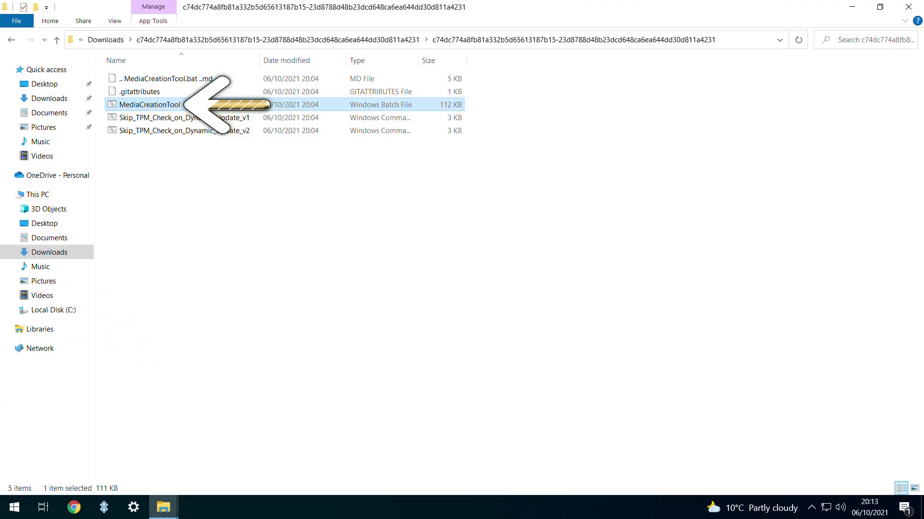
- Run MediaCreationTool.bat, getting past SmartScreen with More info and Run anyway
key(Return)
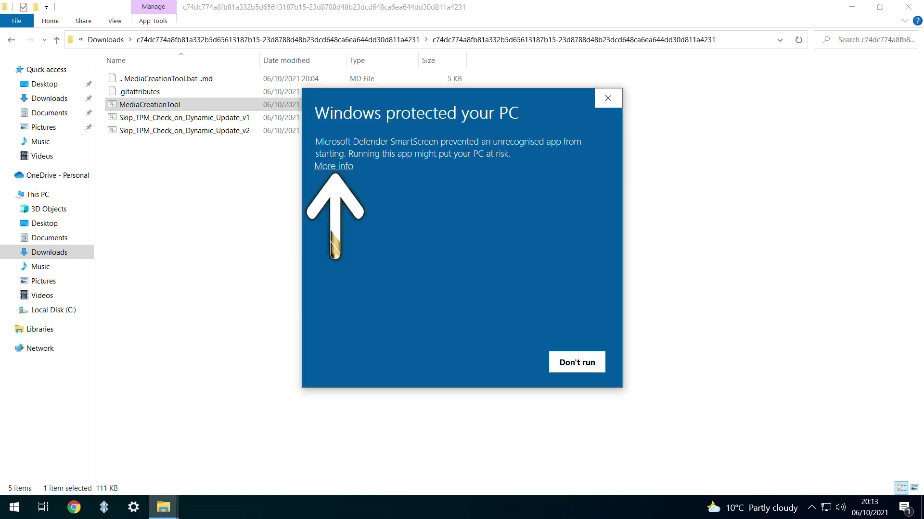
key(Tab)
key(Return)
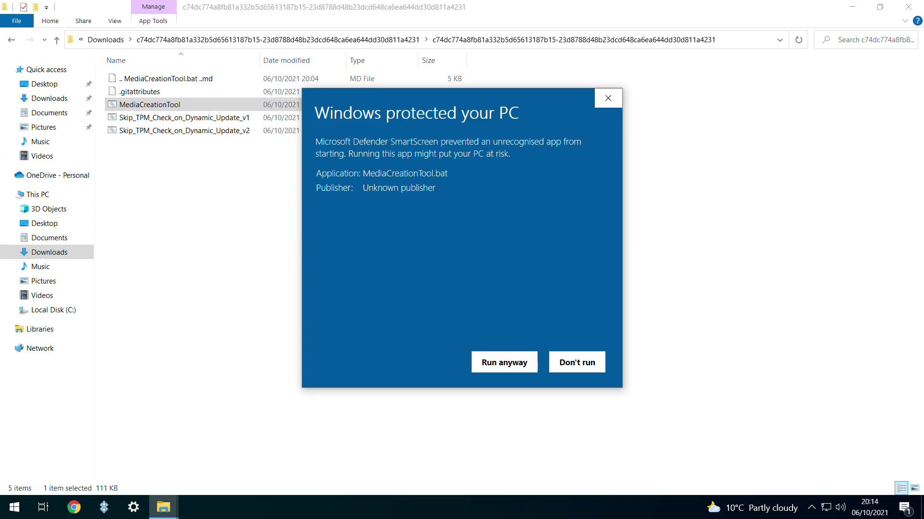
key(Return)
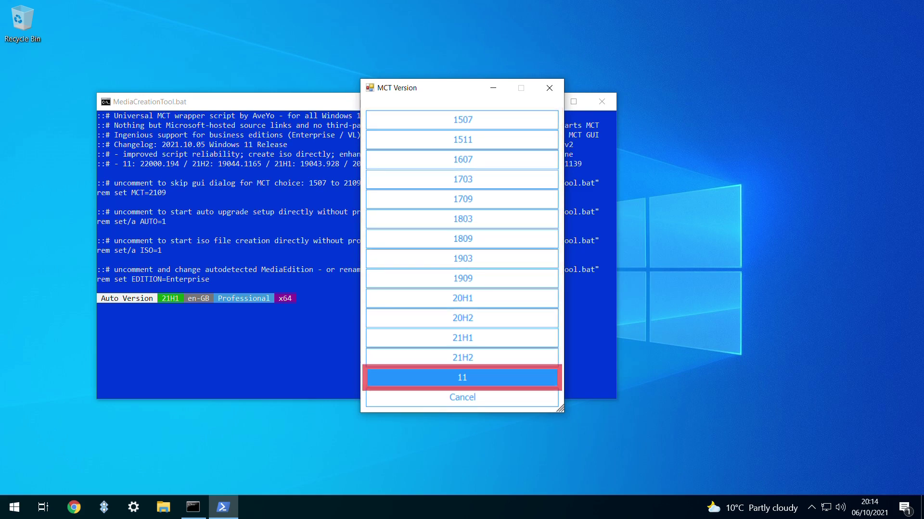
- Pick 11 in the MCT Version list and let the 21H2 ISO be created
key(Return)
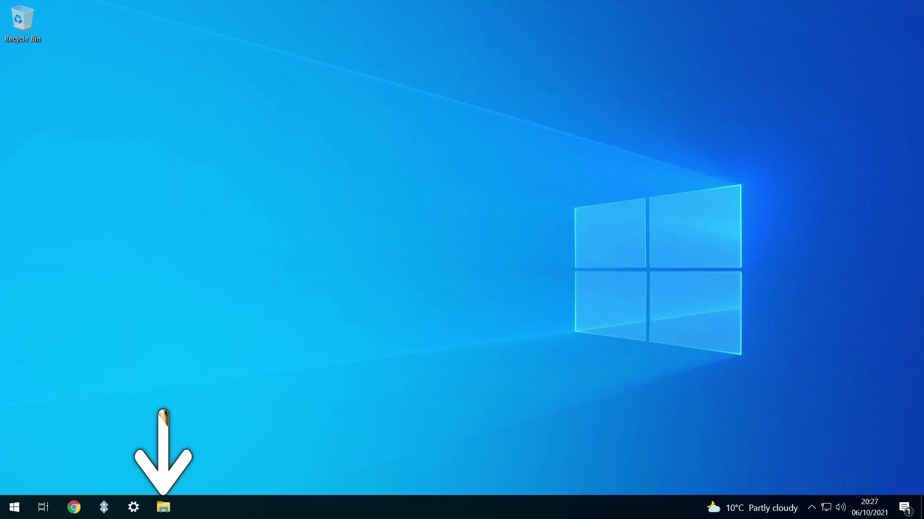
- Browse Downloads to the generated files folder and mount the 11 21H2 ISO
key(super+e)
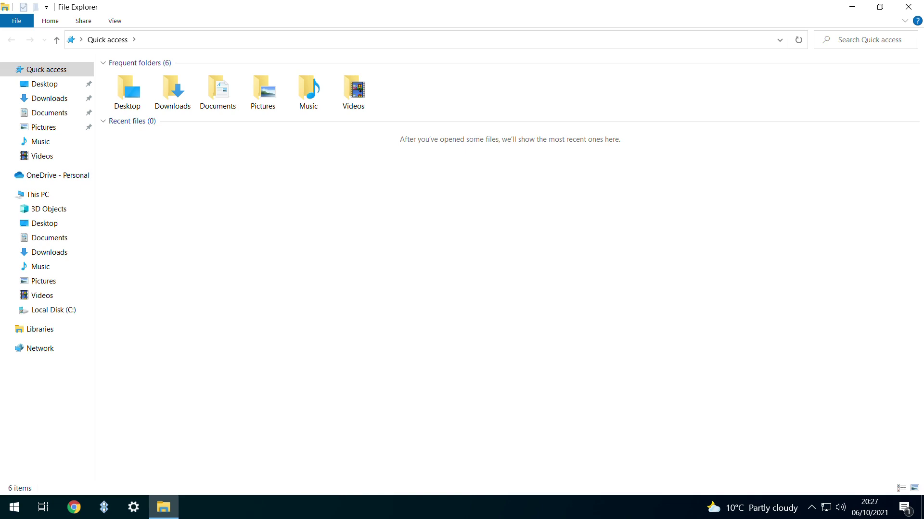
click(49, 99)
double_click(306, 125)
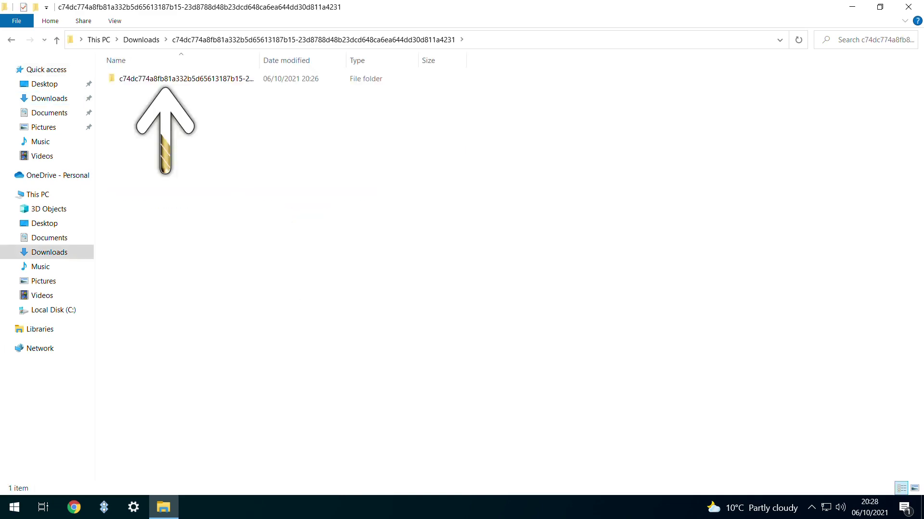
key(Return)
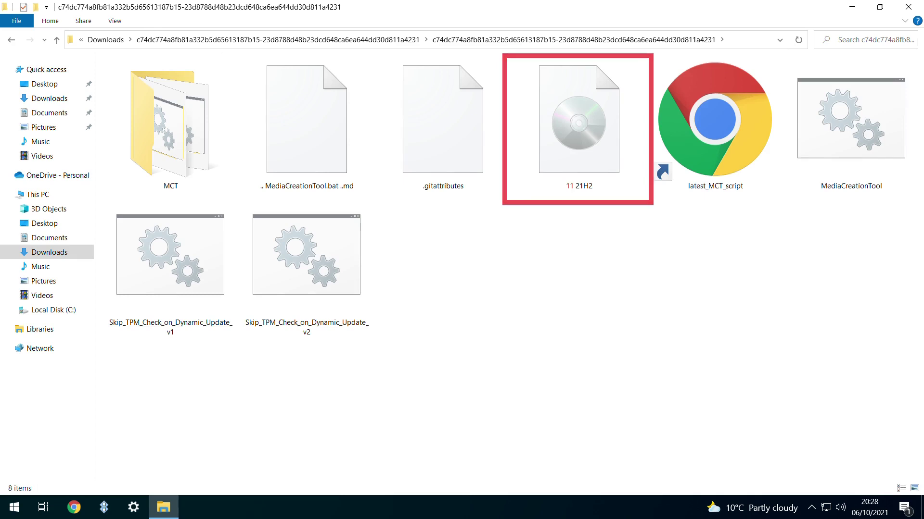
click(579, 125)
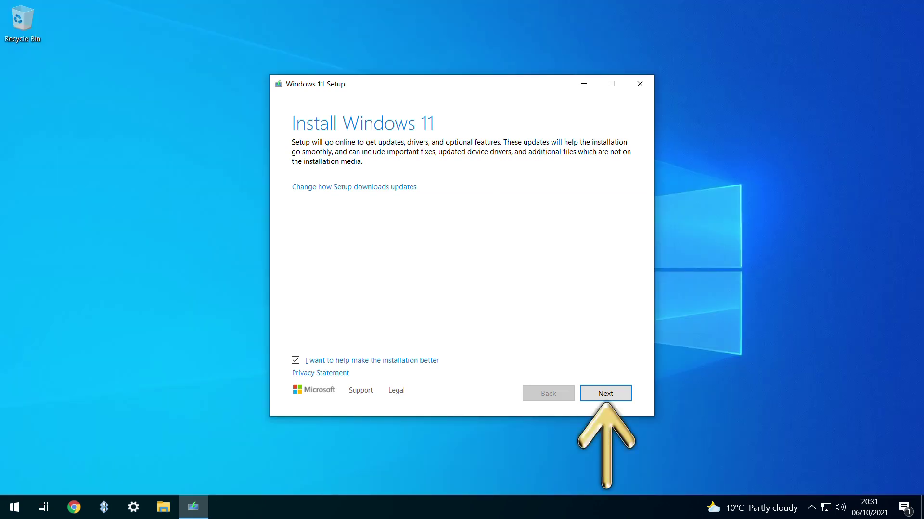
- Continue setup, accept the Windows 11 licence terms and let the upgrade install
key(Return)
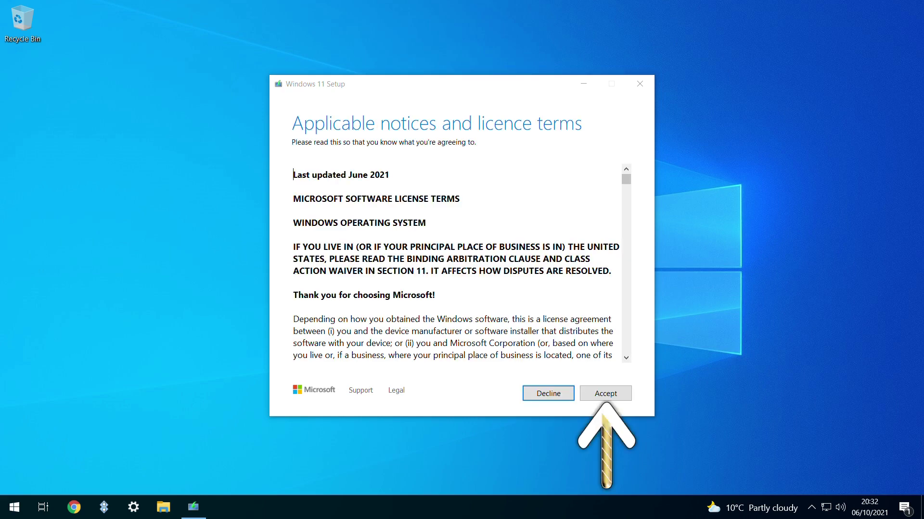
click(606, 393)
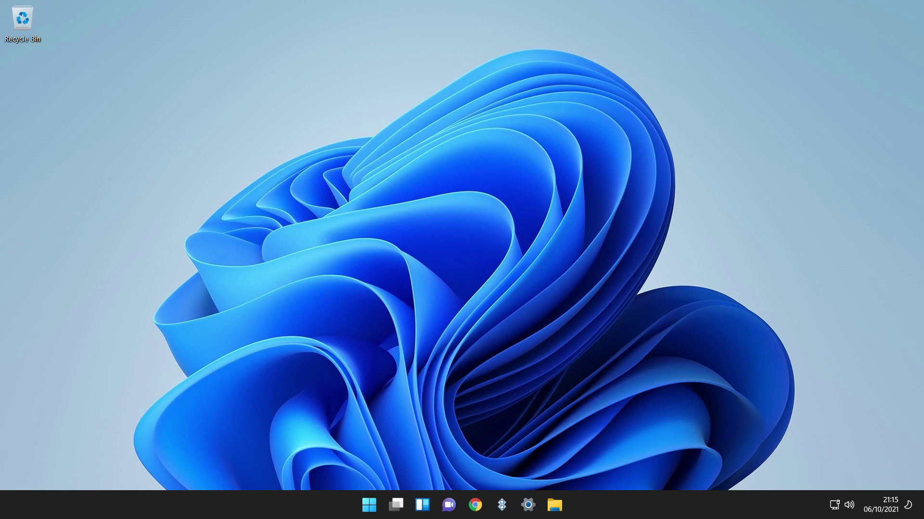
- Open Settings from Start and view the Windows Update page
key(super)
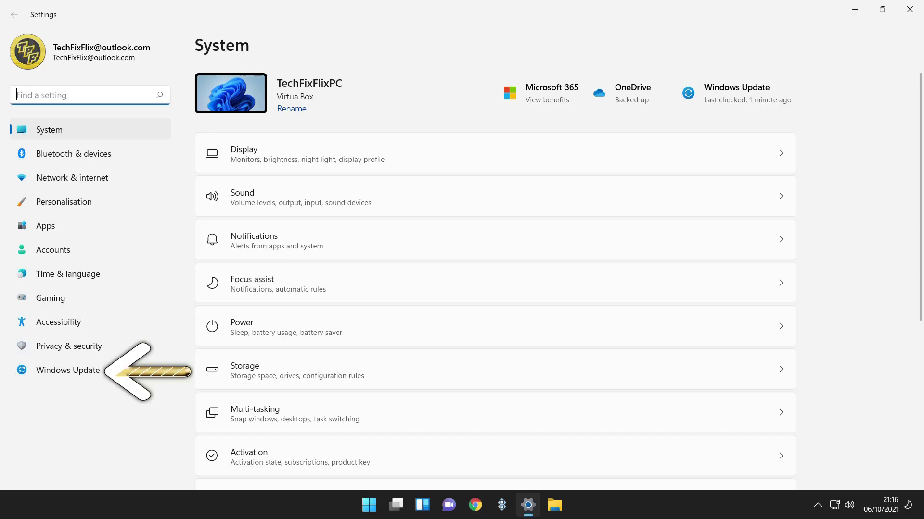
click(68, 370)
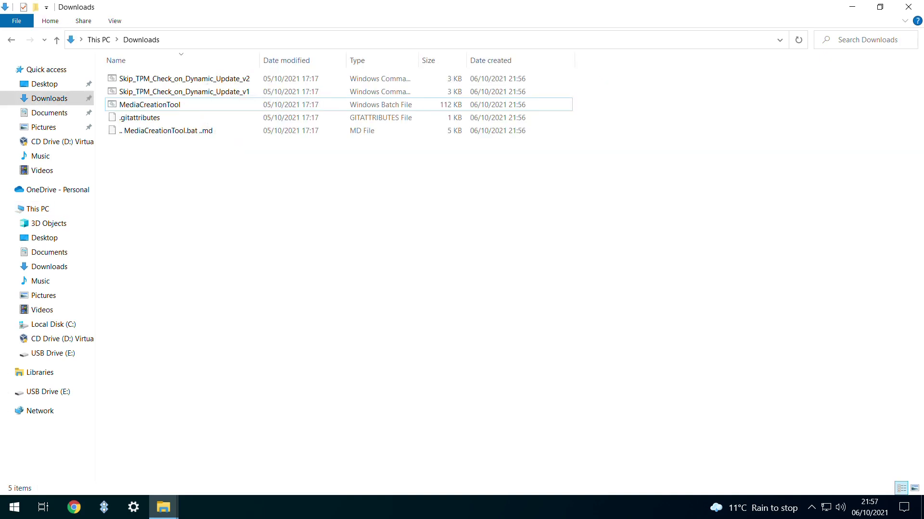
- Run MediaCreationTool.bat from Downloads, allowing it through SmartScreen via More info and Run anyway
double_click(150, 104)
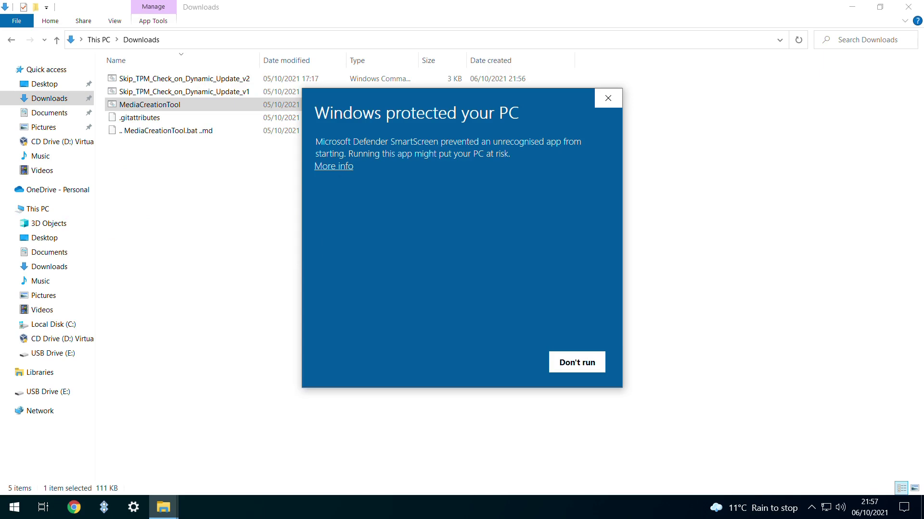
click(333, 166)
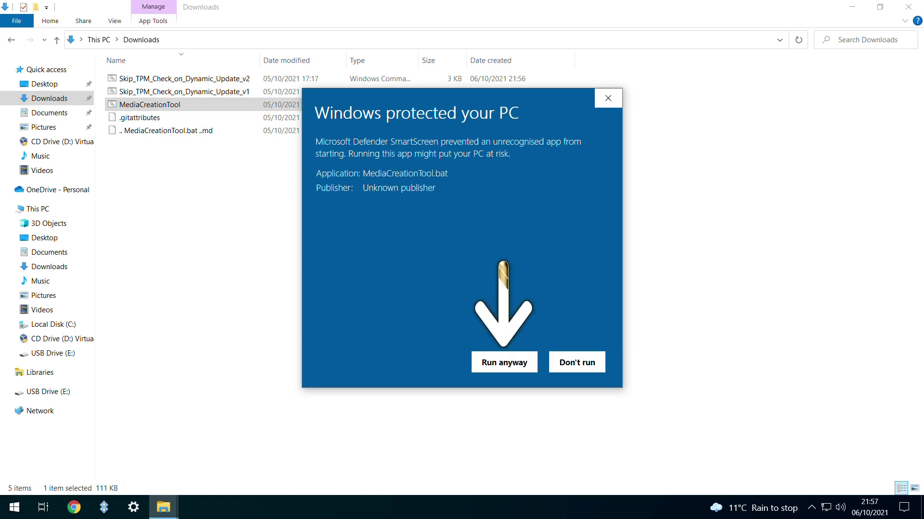
click(503, 362)
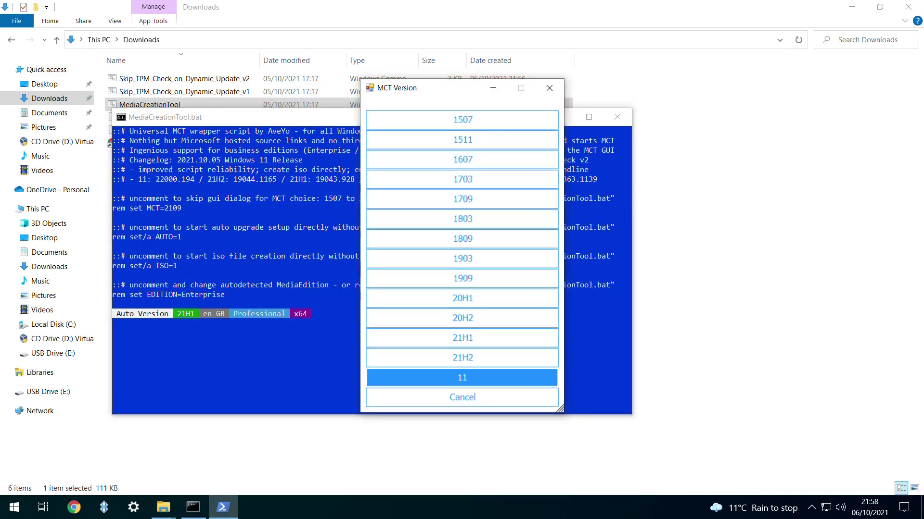
- From the desktop, pick version 11 and the Create USB preset in MediaCreationTool.bat
key(alt+F4)
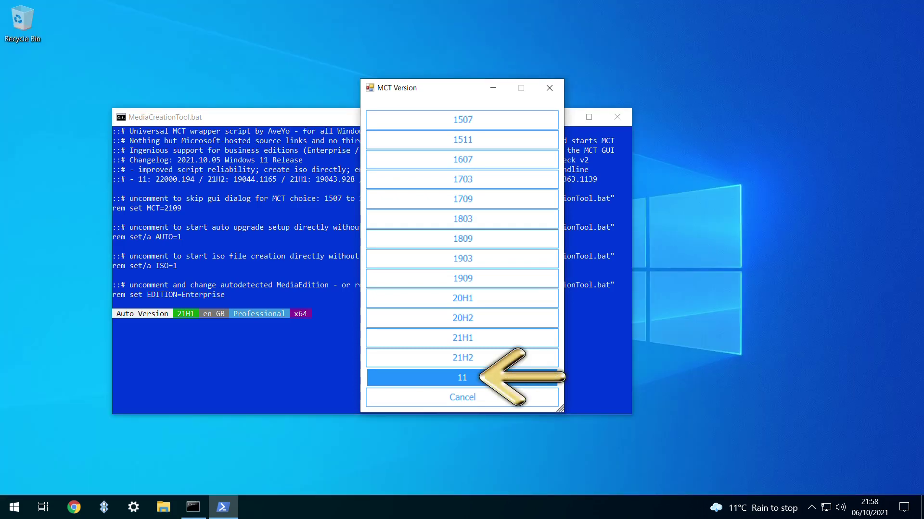
key(Return)
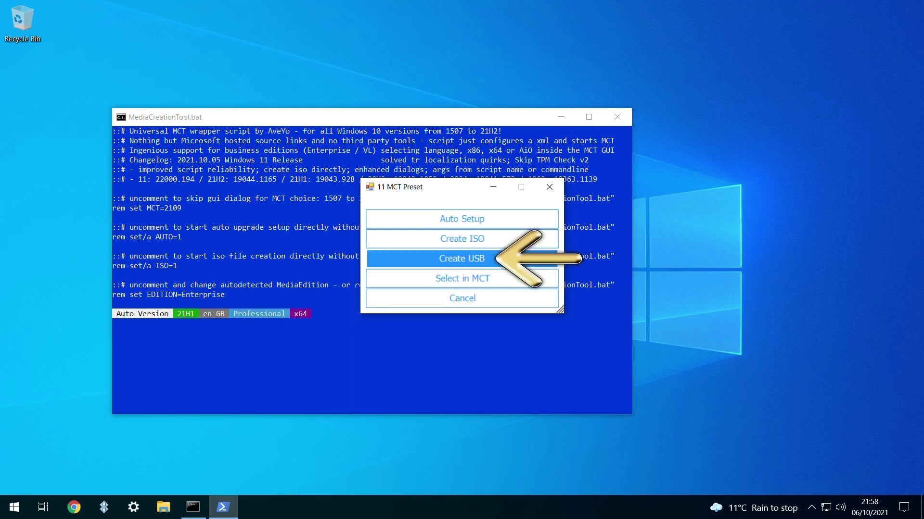
key(Return)
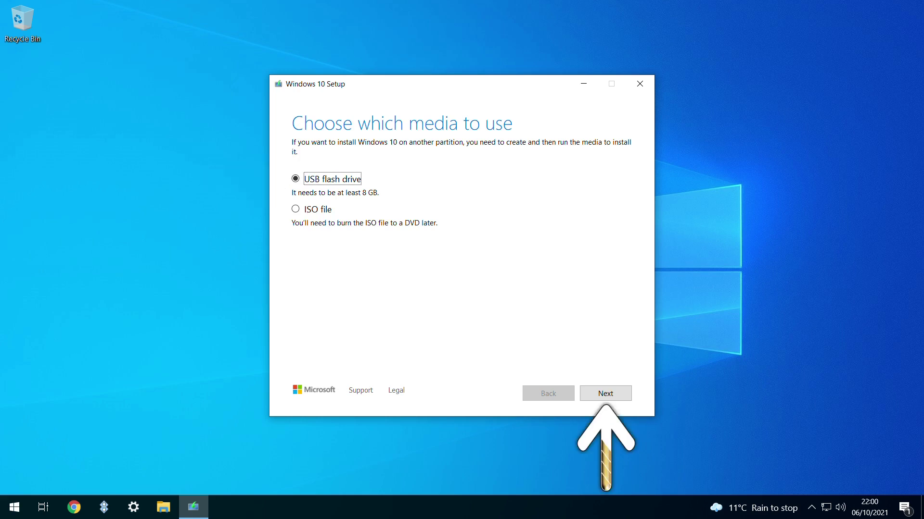
- Choose USB flash drive as the media and E: (USB Drive) as the target drive
key(Return)
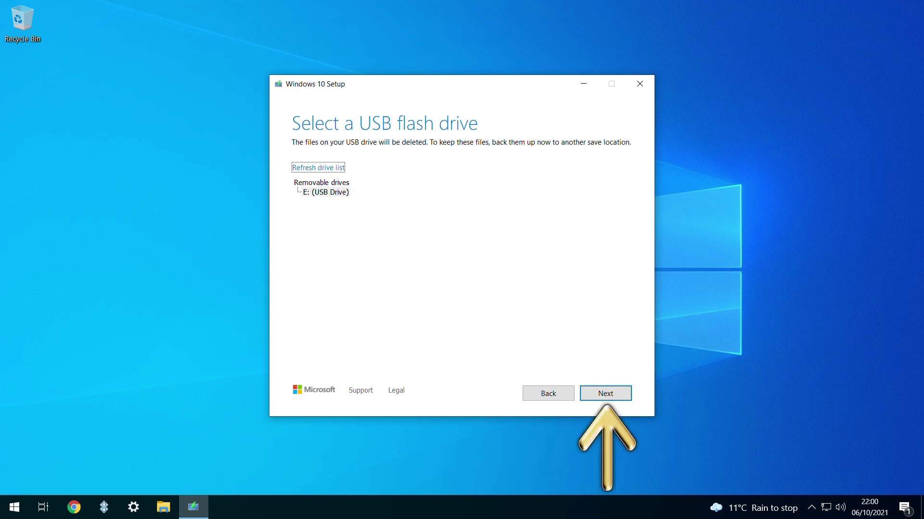
key(Return)
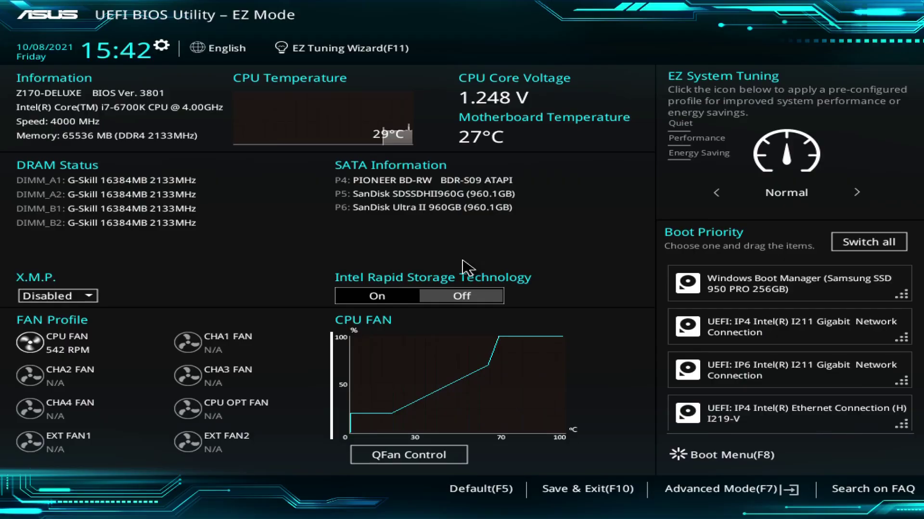
- Enter BIOS Advanced Mode, go to the Boot page, and open the Boot Option #1 device list
key(F7)
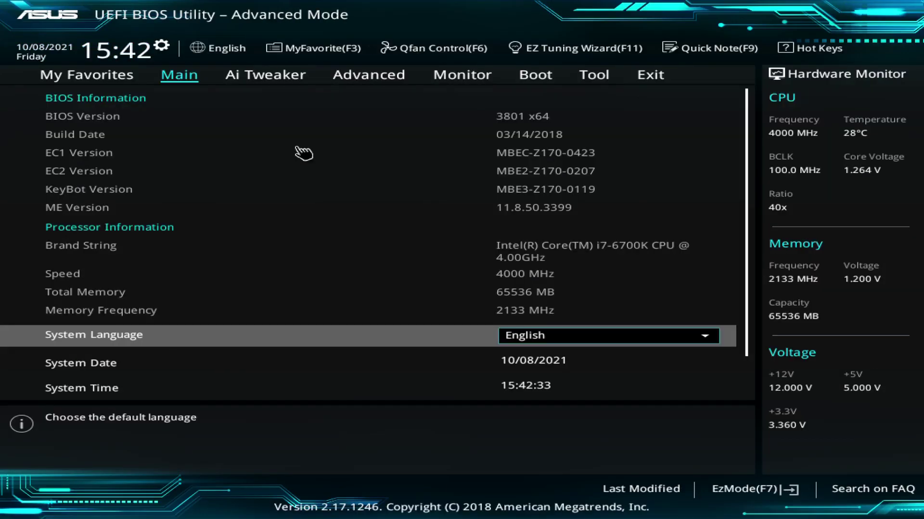
click(382, 76)
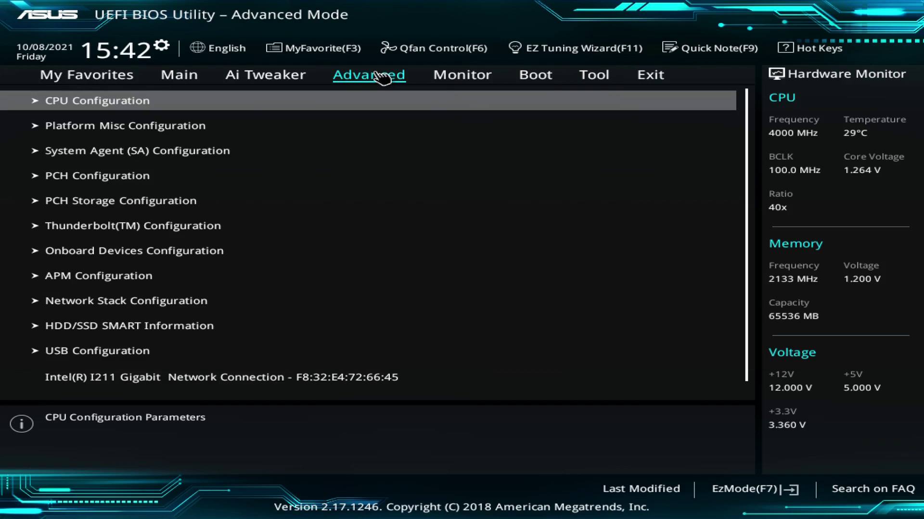
click(544, 81)
scroll(625, 337, down, 6)
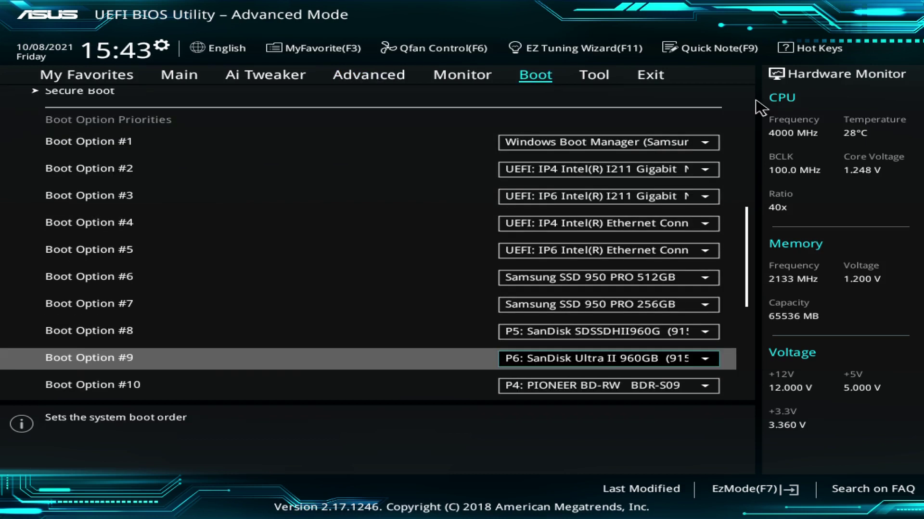
click(705, 142)
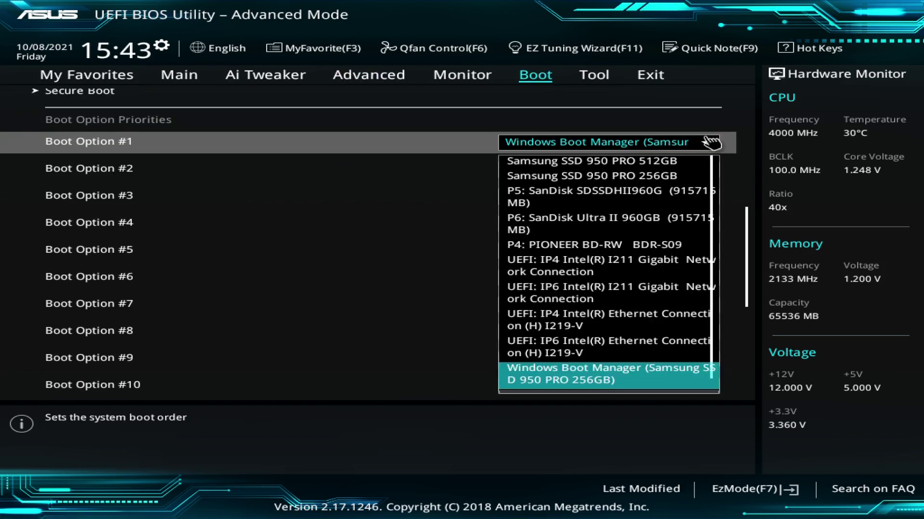